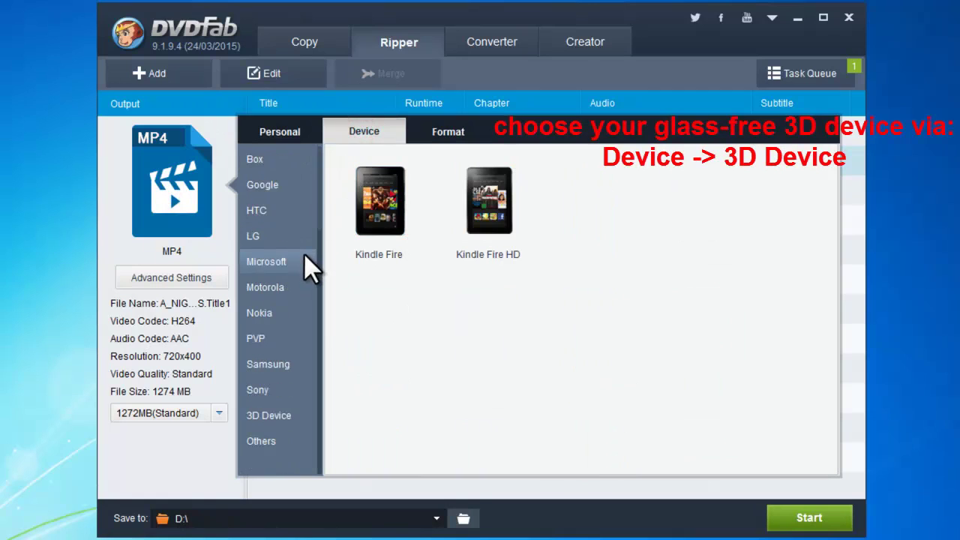
Choose the Sharp SH-12C 3D device profile as the output format
click(266, 414)
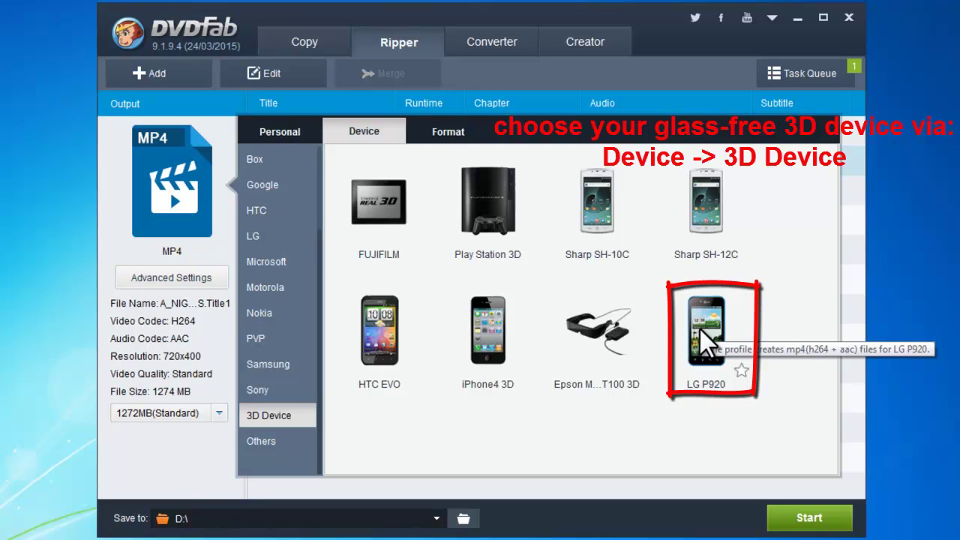
click(693, 217)
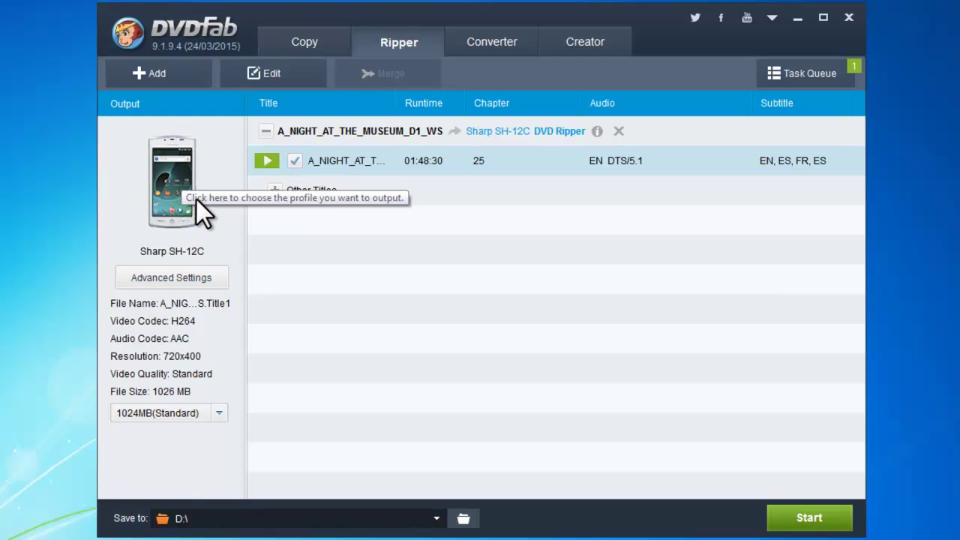
Open the output profile's advanced settings and examine the available codec, resolution, video quality and frame rate options
click(174, 279)
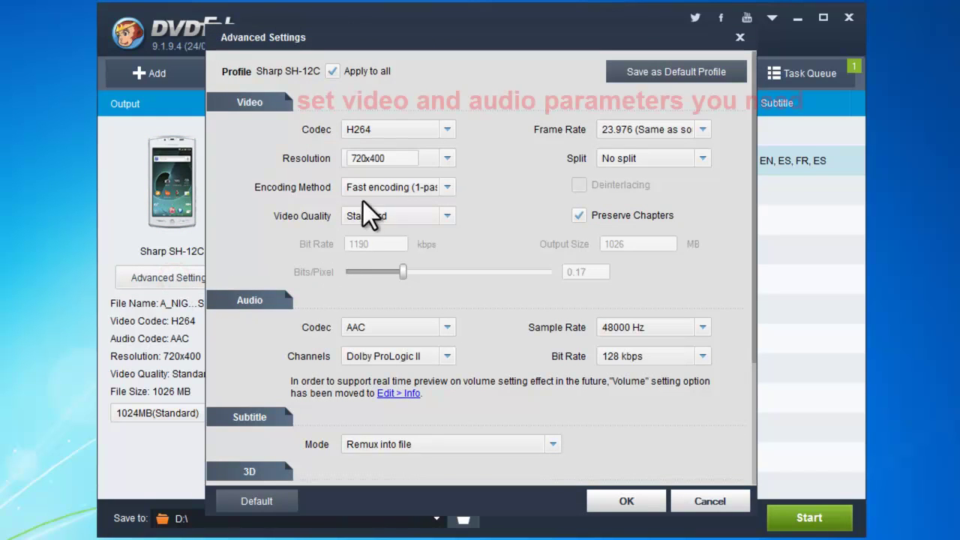
click(447, 129)
click(447, 129)
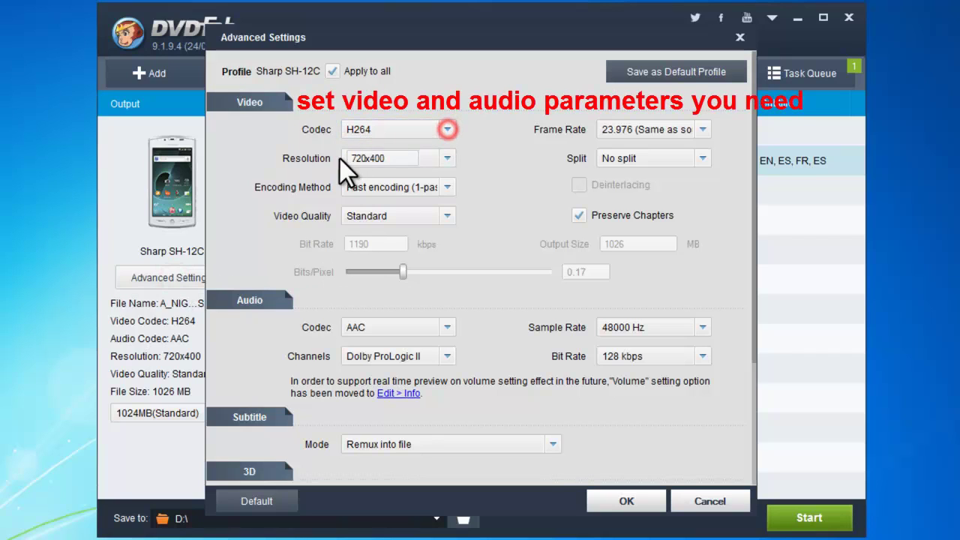
click(445, 158)
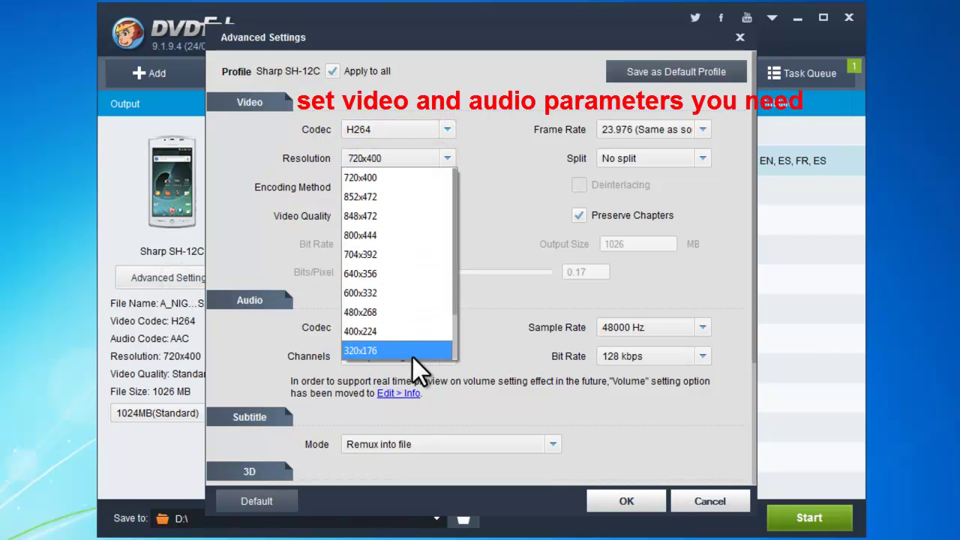
click(447, 158)
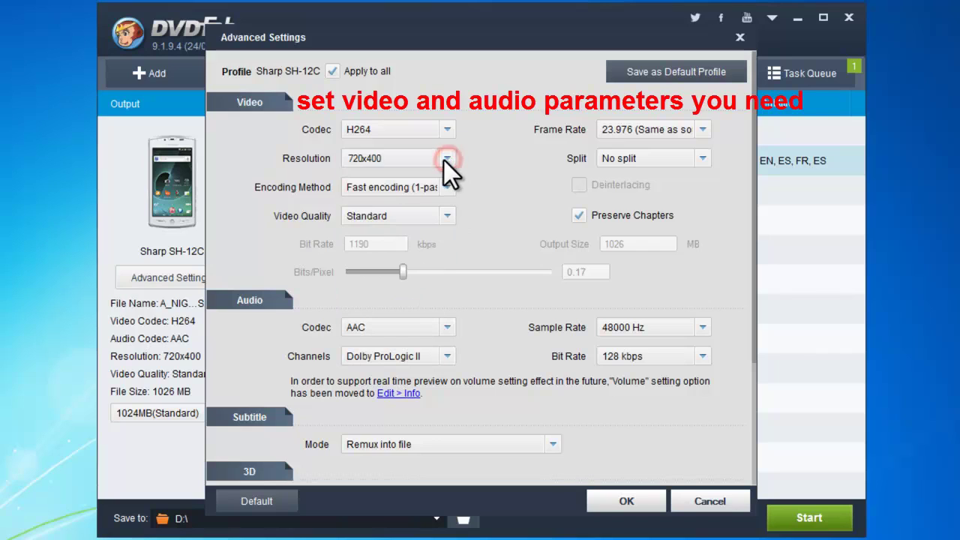
click(447, 215)
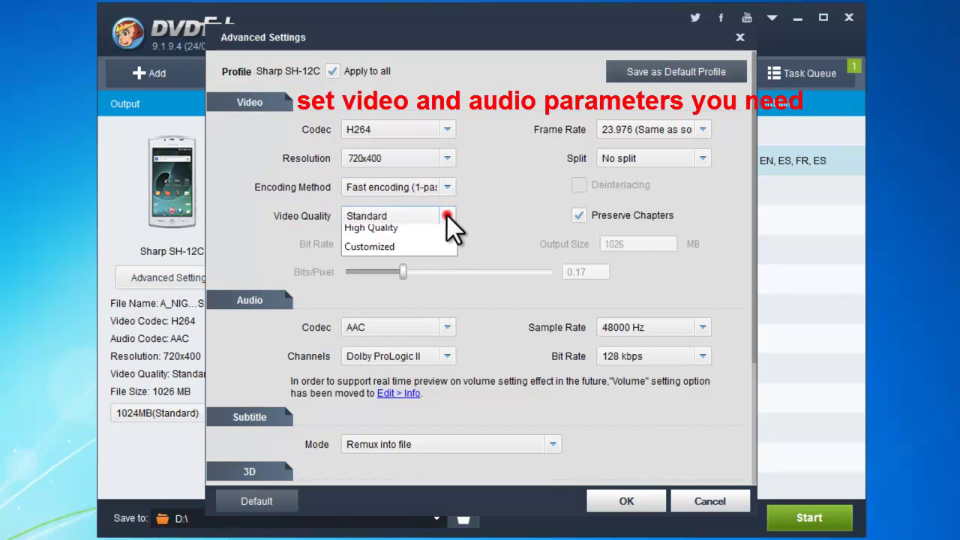
click(448, 215)
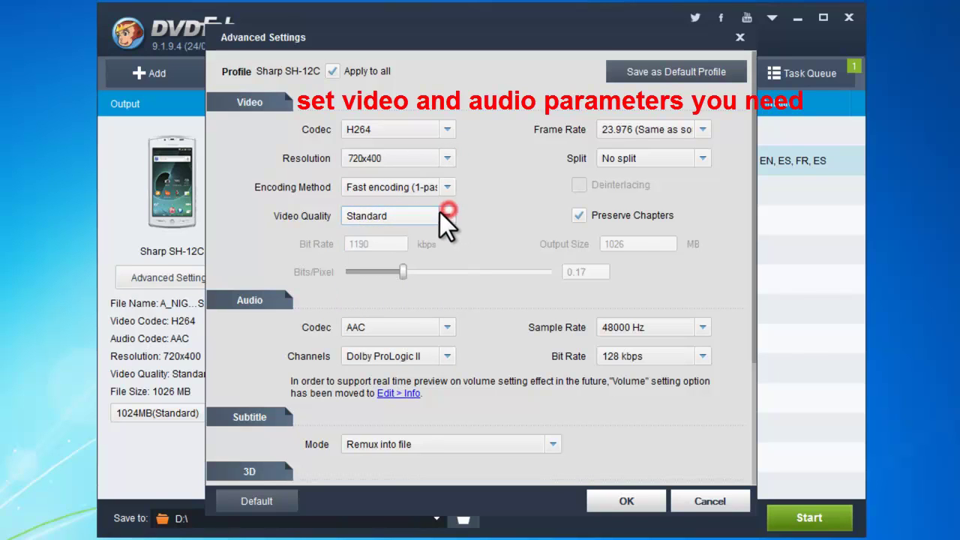
click(702, 129)
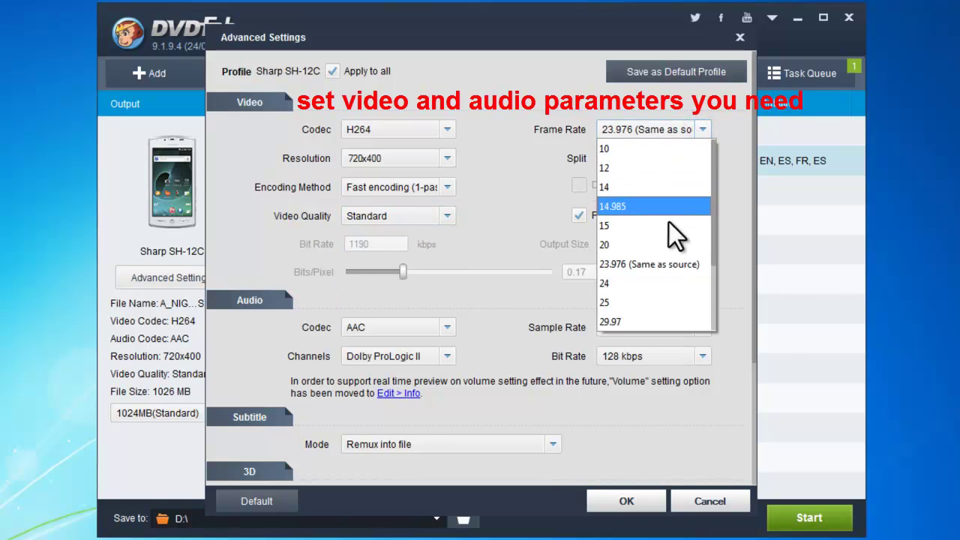
click(704, 128)
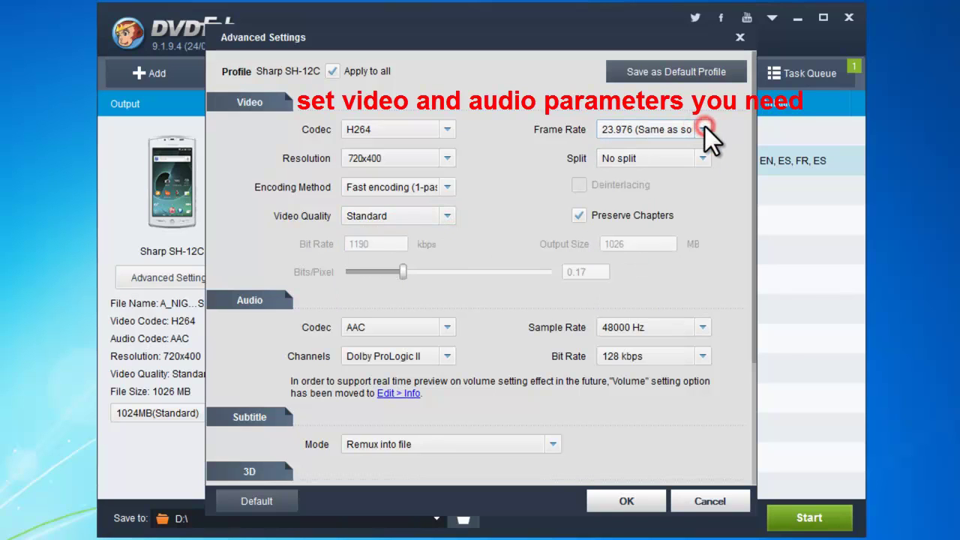
Set the audio bit rate to 320 kbps and apply the advanced settings
click(702, 328)
click(701, 328)
click(702, 357)
click(703, 508)
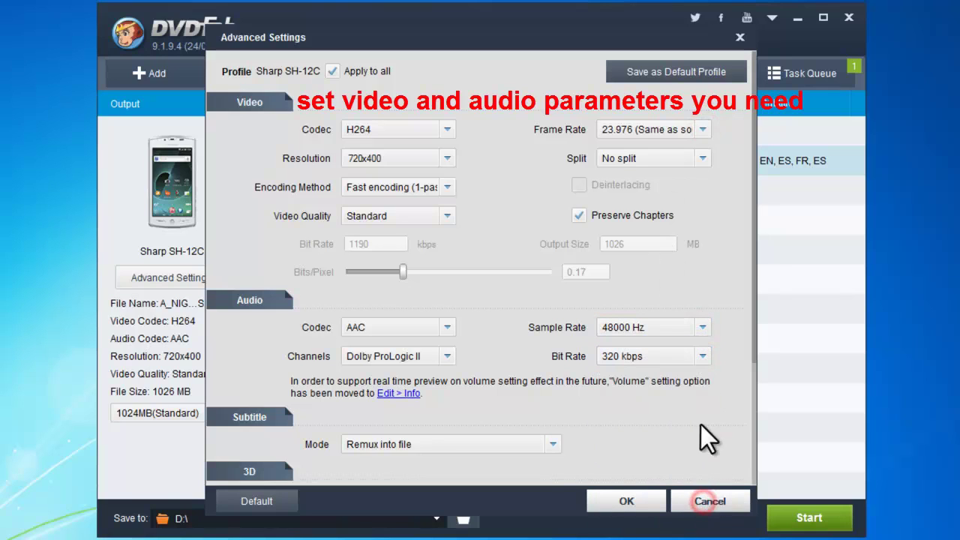
click(700, 358)
click(700, 358)
scroll(562, 348, down, 2)
scroll(559, 345, down, 4)
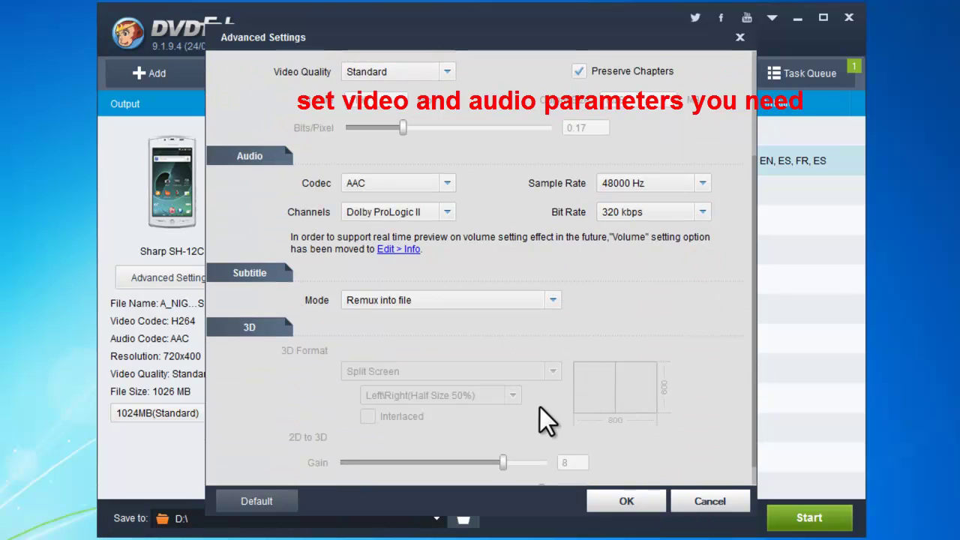
scroll(540, 408, down, 1)
click(616, 497)
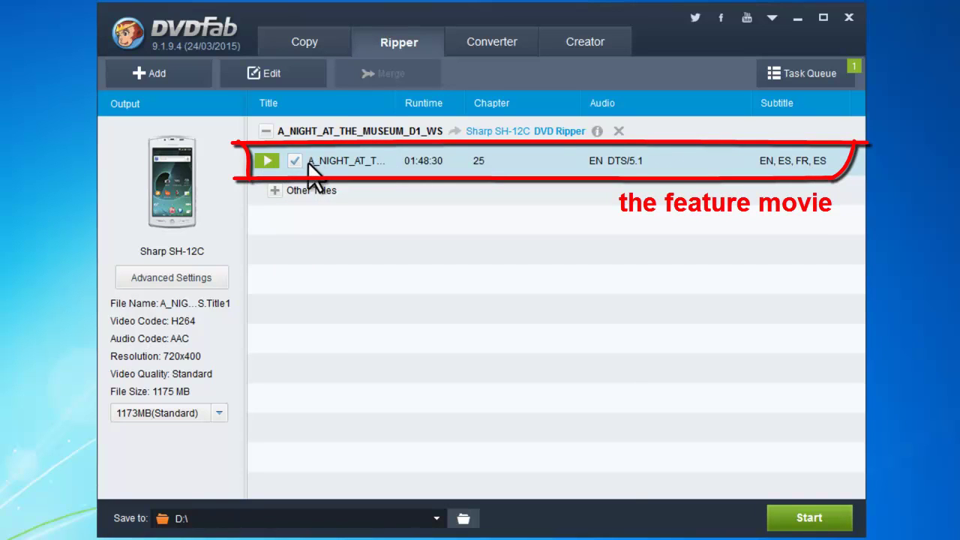
Examine the disc's other titles beneath the feature movie and collapse their list again
click(274, 191)
mouse_move(279, 252)
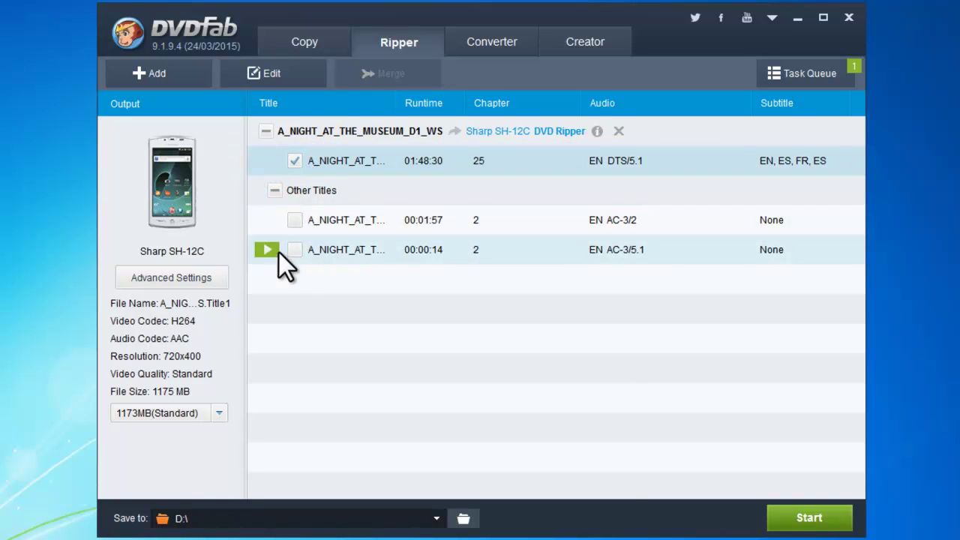
click(275, 191)
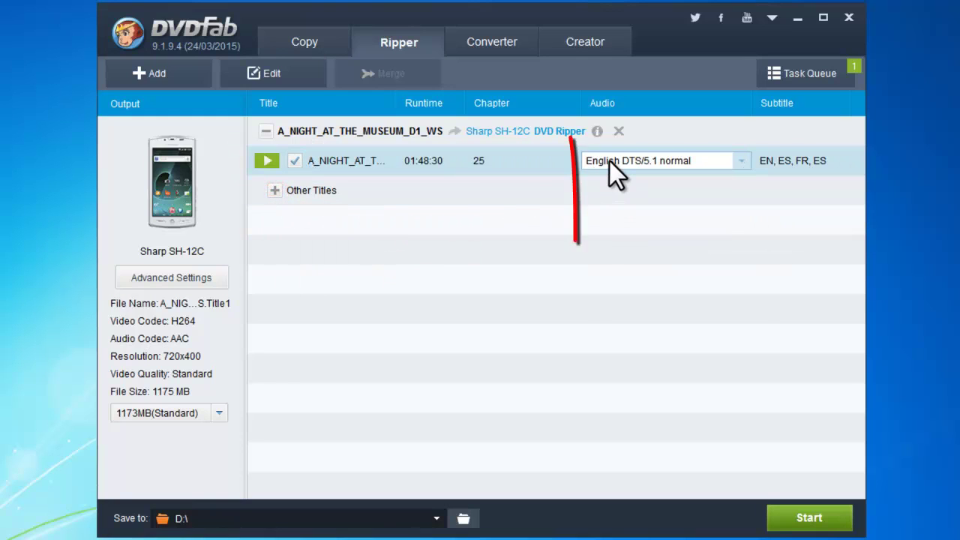
Add the French and Spanish AC-3/2 audio tracks to the feature movie and deselect its last Spanish normal subtitle
click(730, 161)
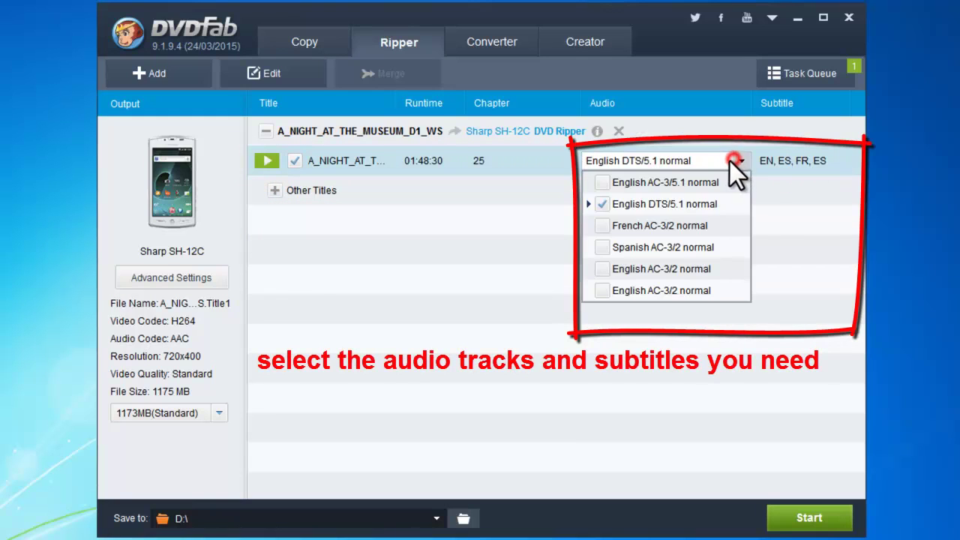
click(601, 226)
click(601, 247)
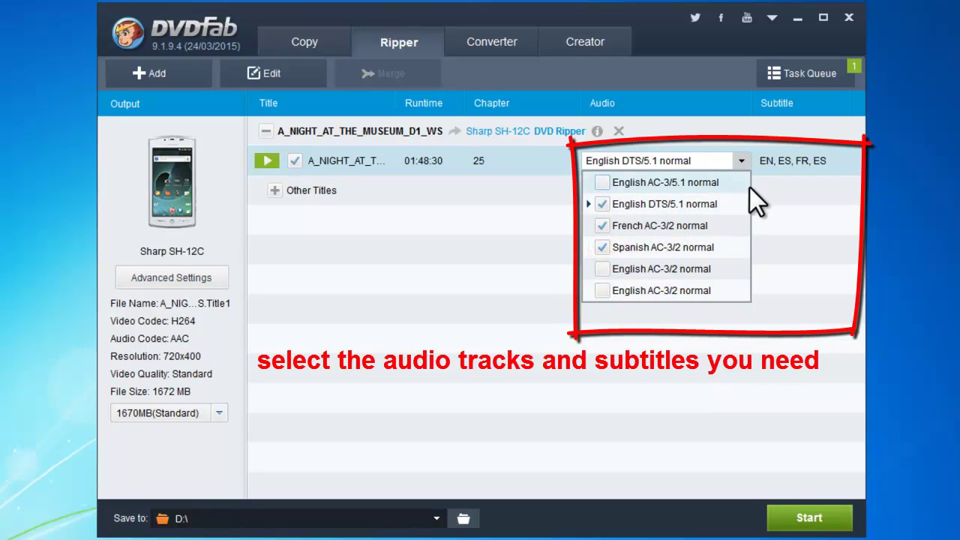
click(746, 162)
click(843, 162)
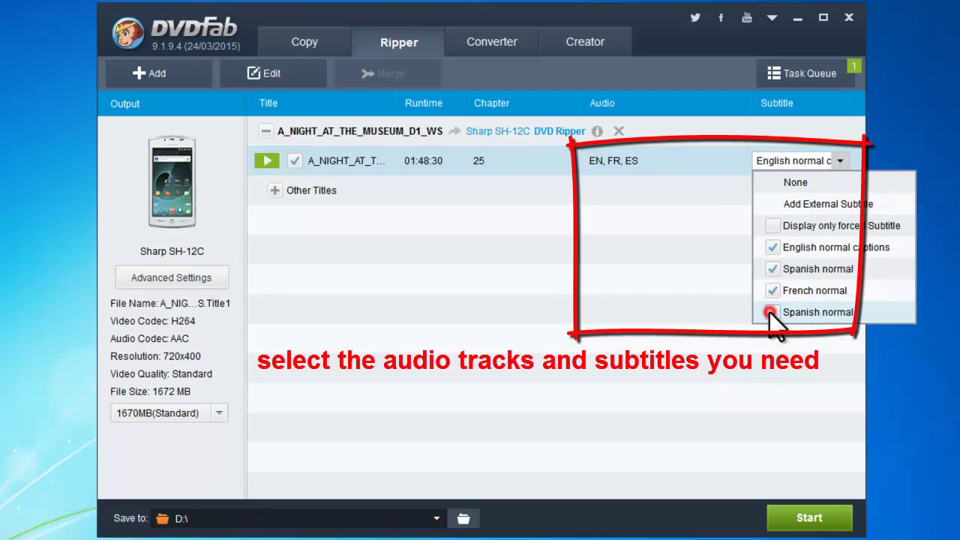
click(838, 159)
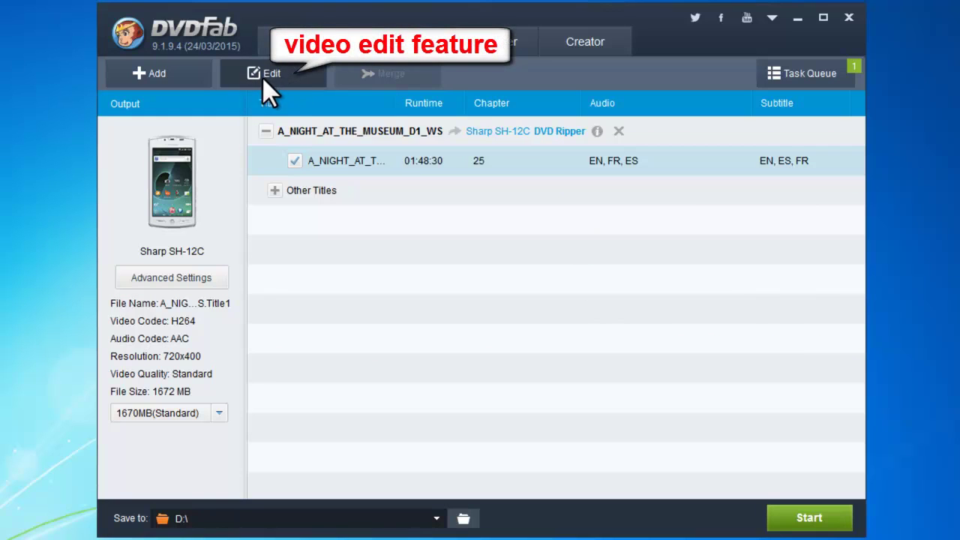
Open the feature movie for video editing and view the aspect ratio choices
click(272, 75)
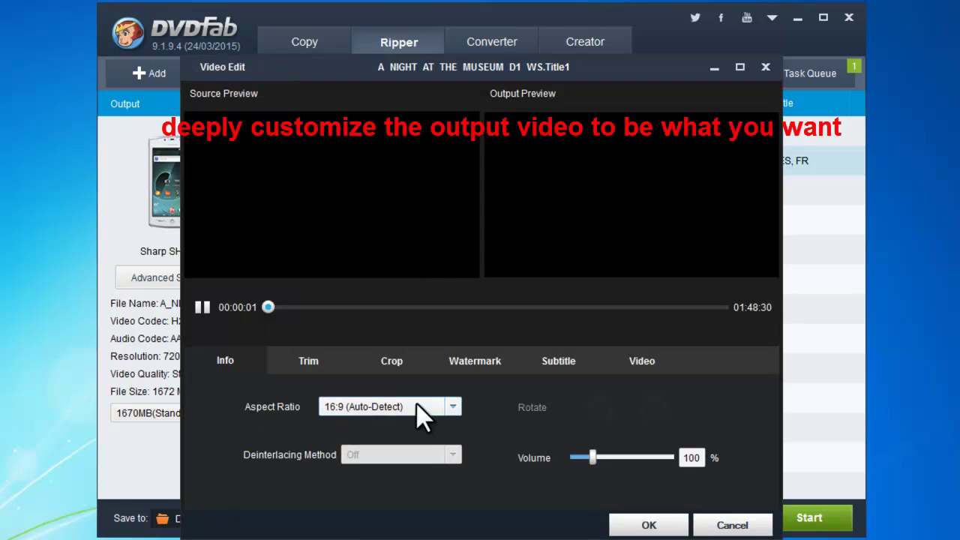
click(442, 405)
click(453, 407)
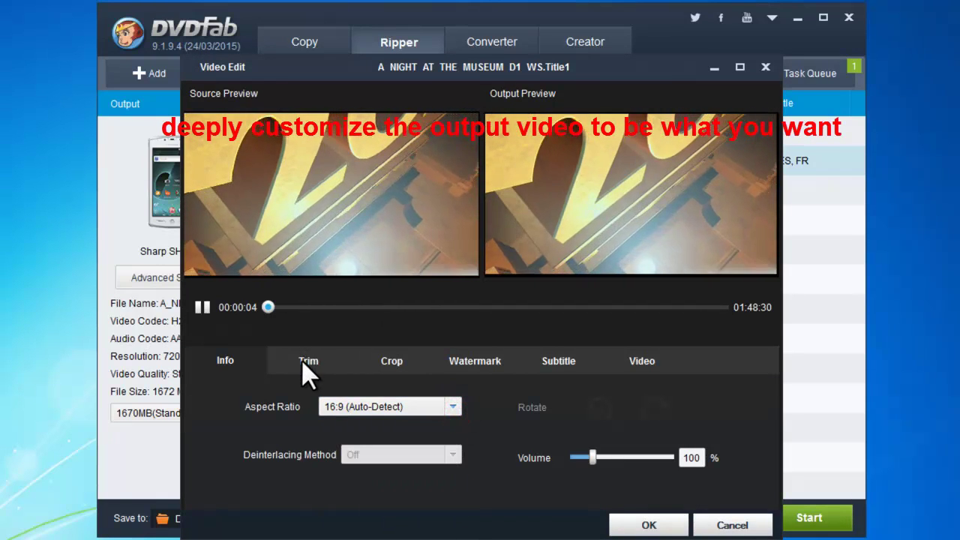
Trim the video so that it begins at 00:21:46 and ends at 01:19:49
click(302, 359)
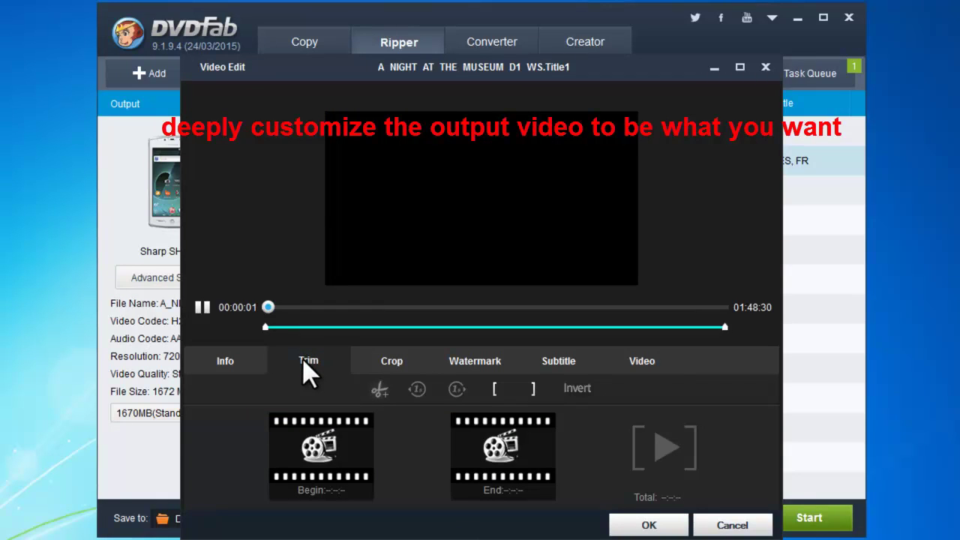
drag(268, 307, 357, 308)
click(494, 388)
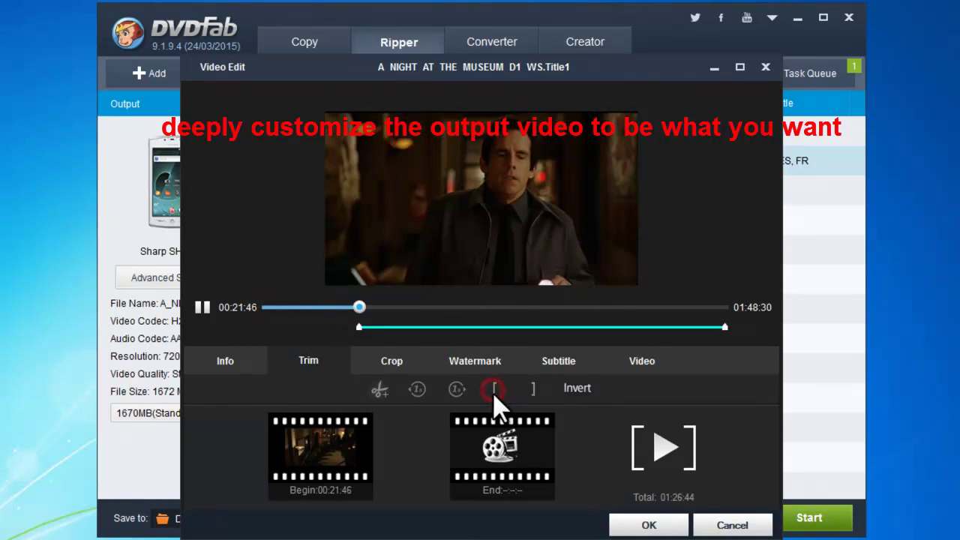
drag(404, 311, 602, 307)
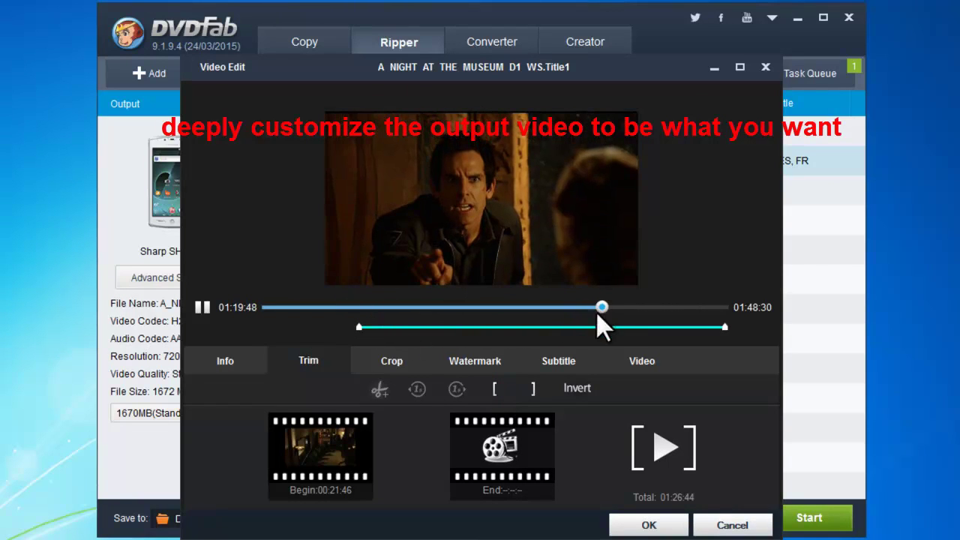
click(534, 388)
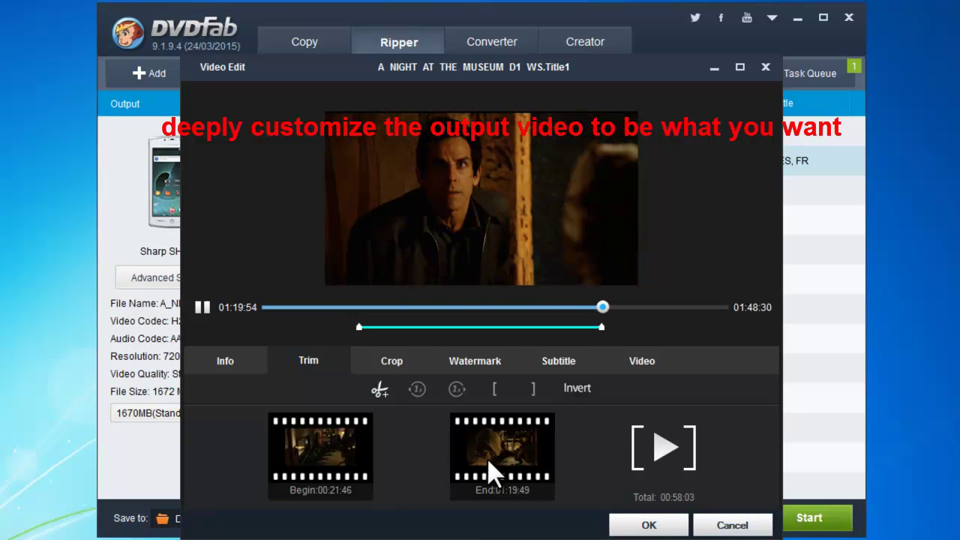
Crop the frame with the Customize aspect ratio, cutting about 62 from the top, 60 from the bottom and 32 from the right
click(391, 360)
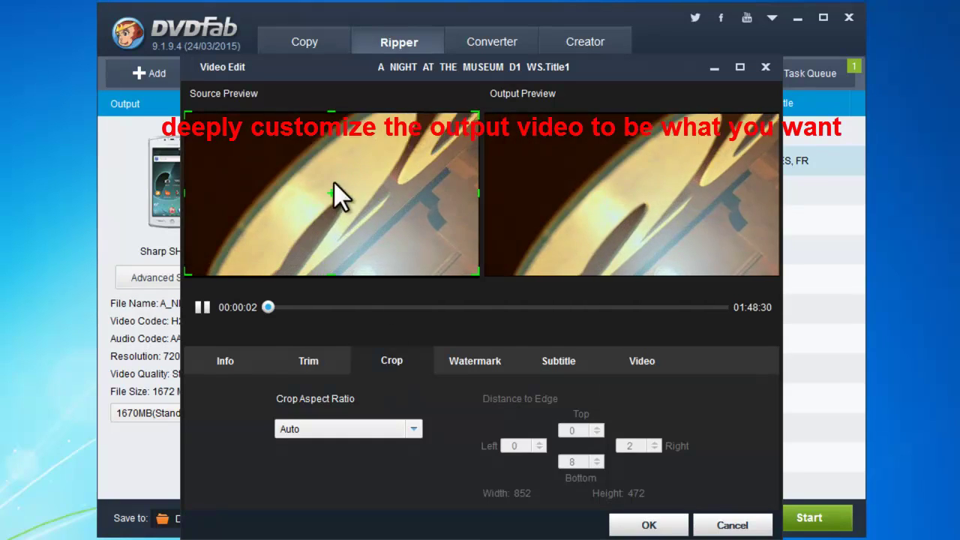
click(413, 430)
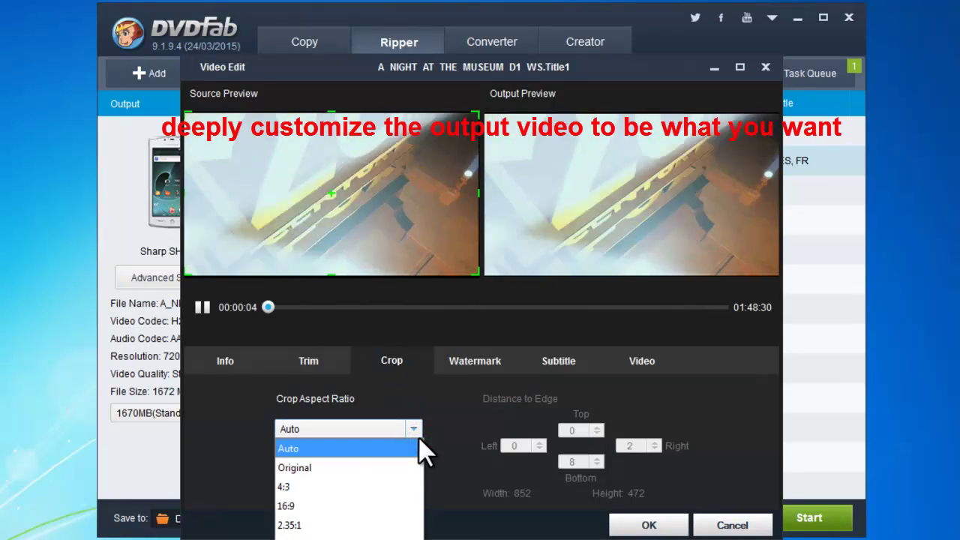
click(415, 434)
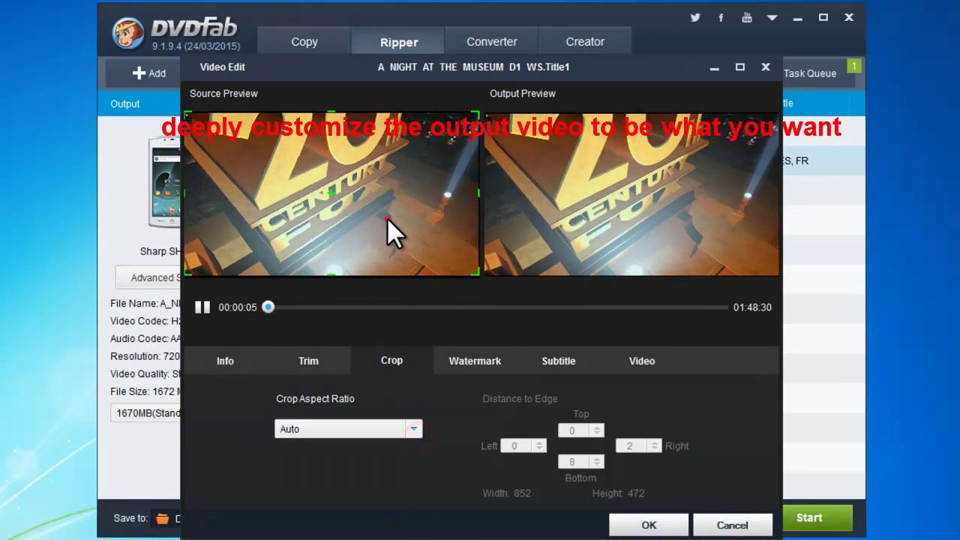
click(413, 429)
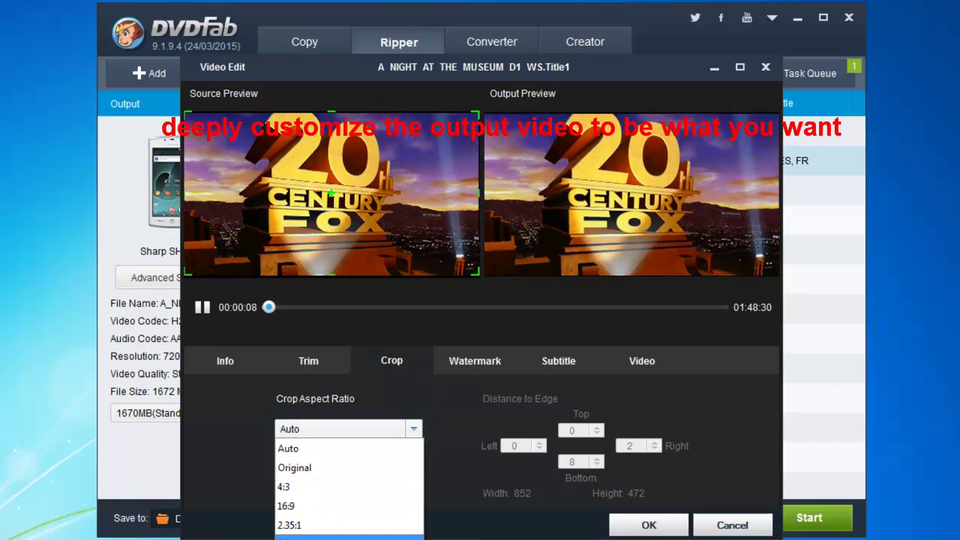
click(345, 536)
drag(478, 275, 470, 255)
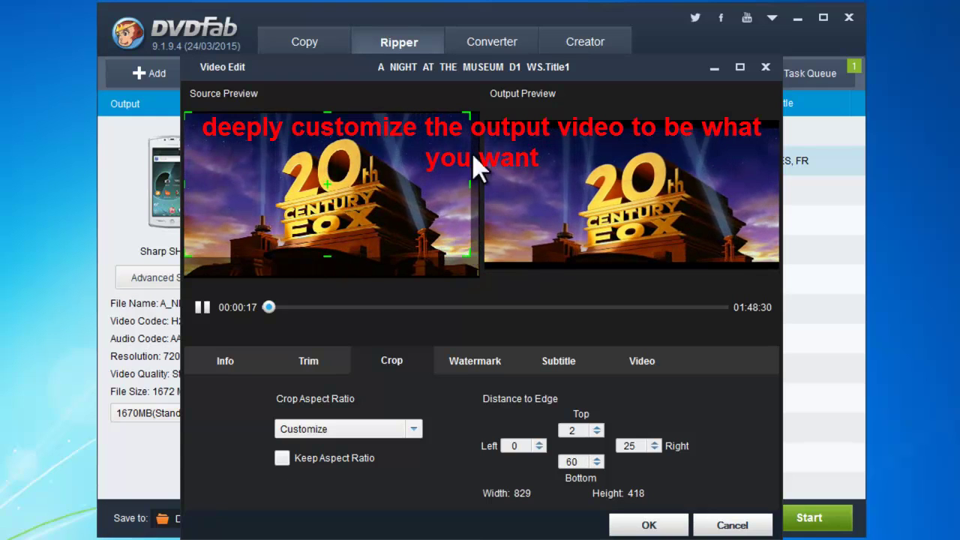
drag(470, 111, 465, 134)
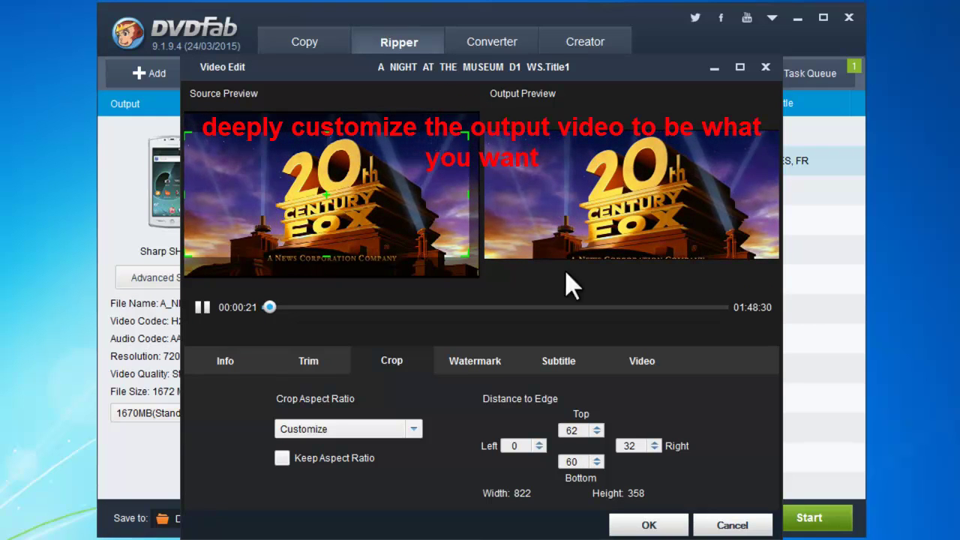
Examine the image watermark options without choosing a file, and open the external subtitle settings
click(472, 358)
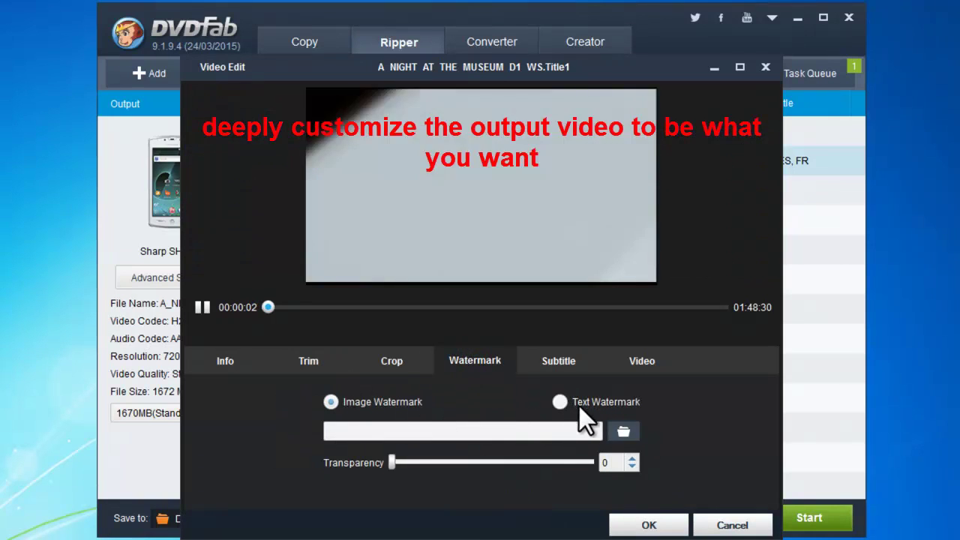
click(623, 431)
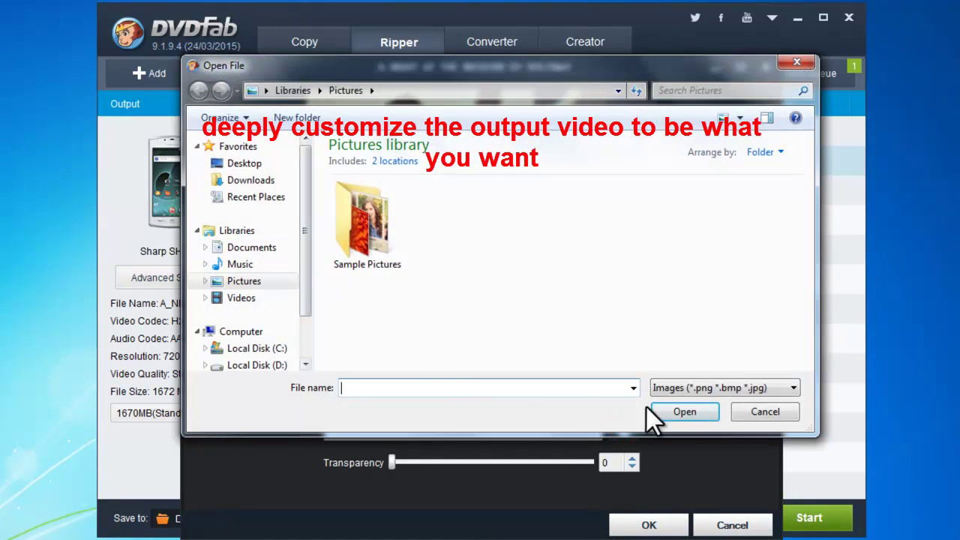
click(755, 414)
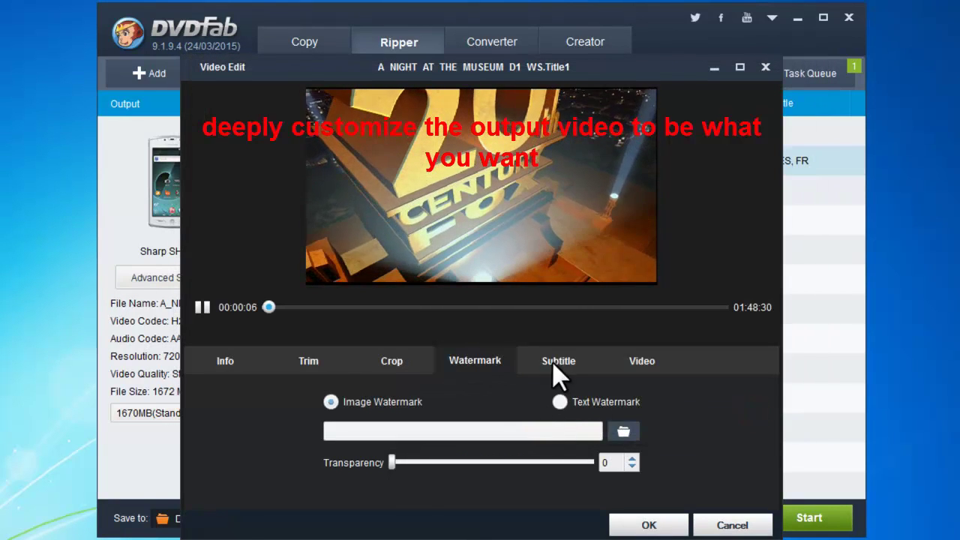
click(559, 362)
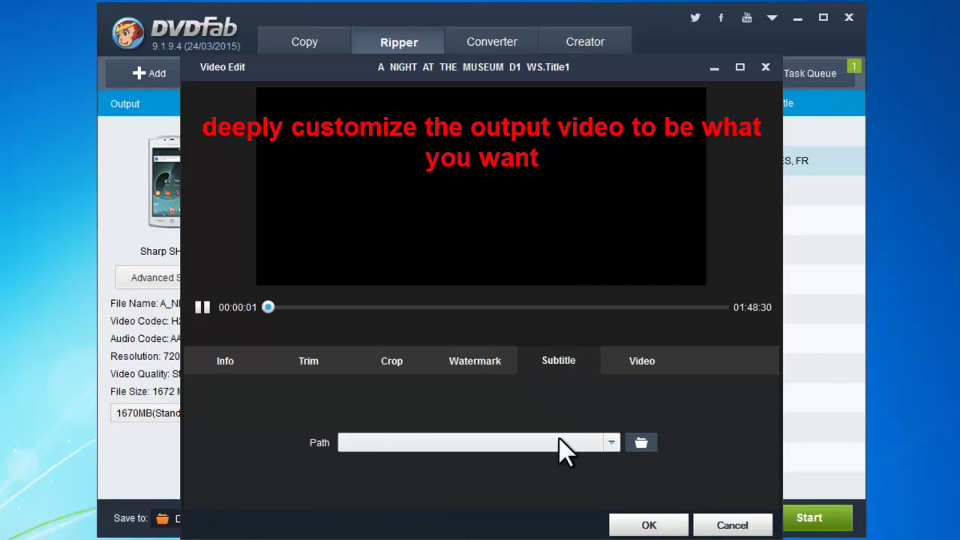
Browse for an external subtitle file and leave the file browser without choosing one
click(641, 443)
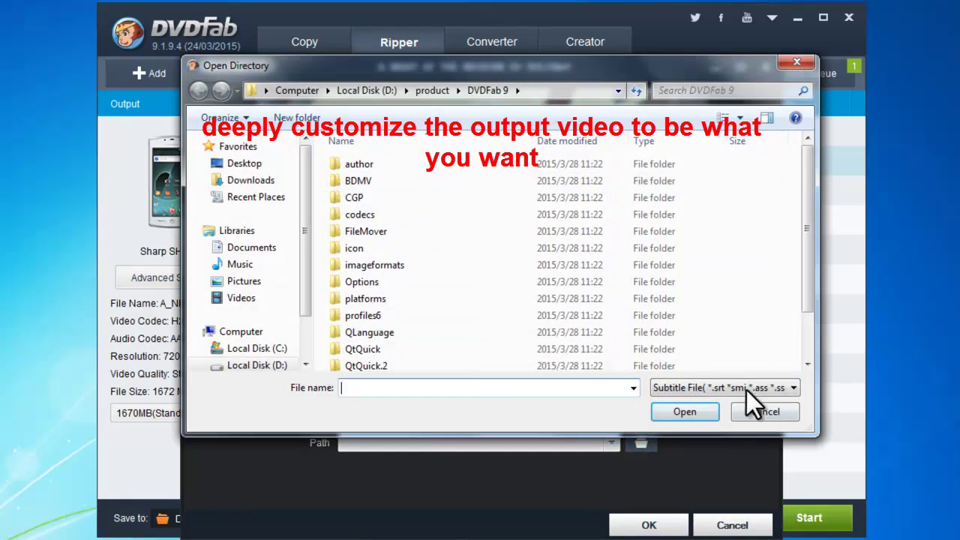
click(761, 411)
Set the video's brightness to -2, contrast to -3 and saturation to -1, and apply all the video edits
click(642, 361)
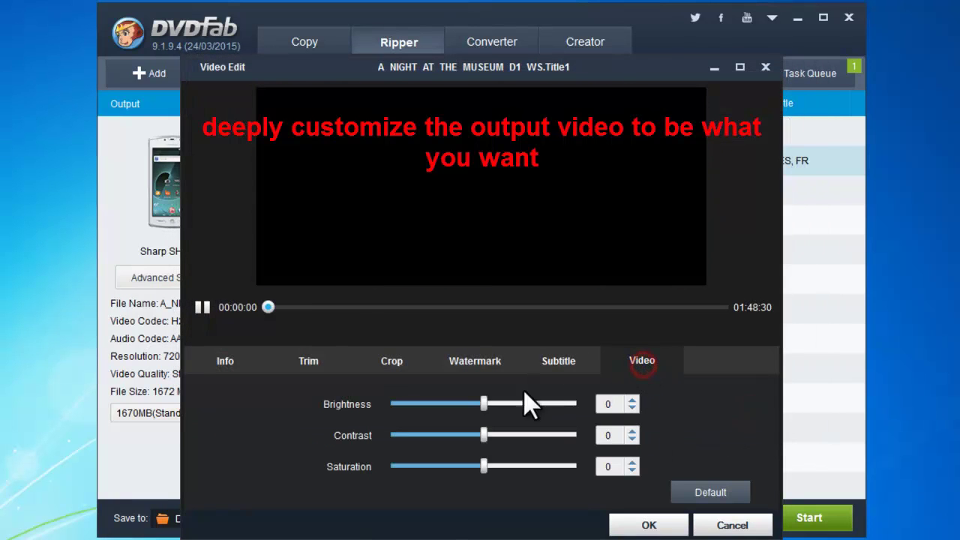
drag(482, 405, 482, 467)
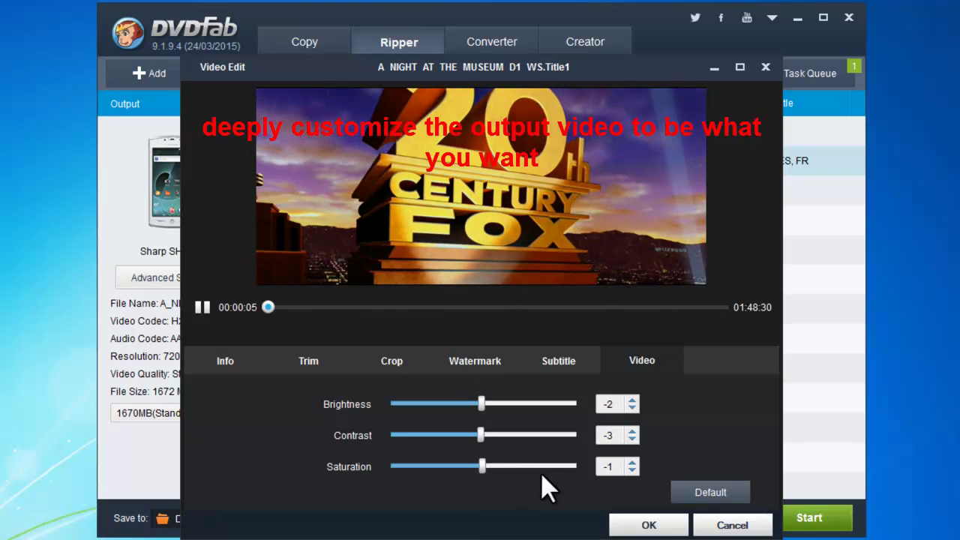
click(643, 523)
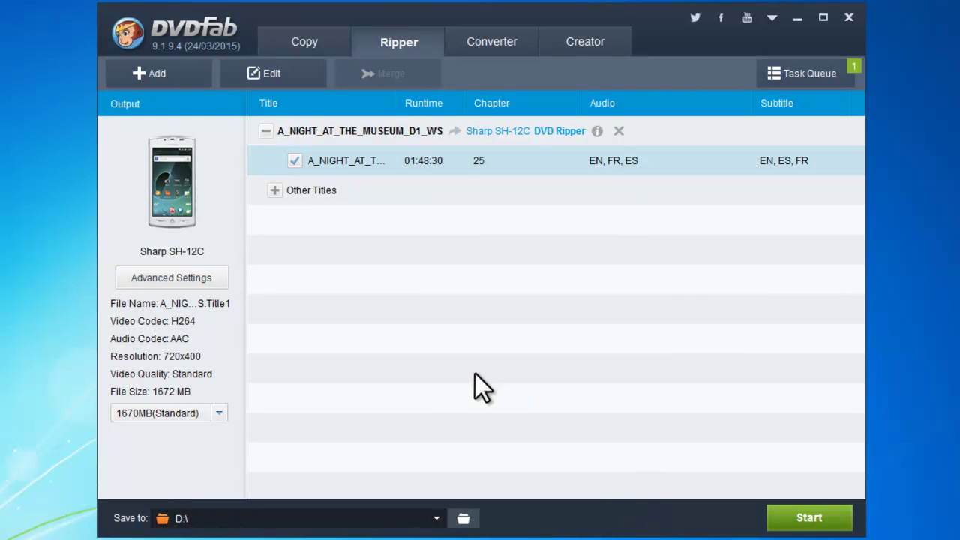
Set the output directory to D:\file, run the DVD rip to completion and dismiss the completion message
click(464, 518)
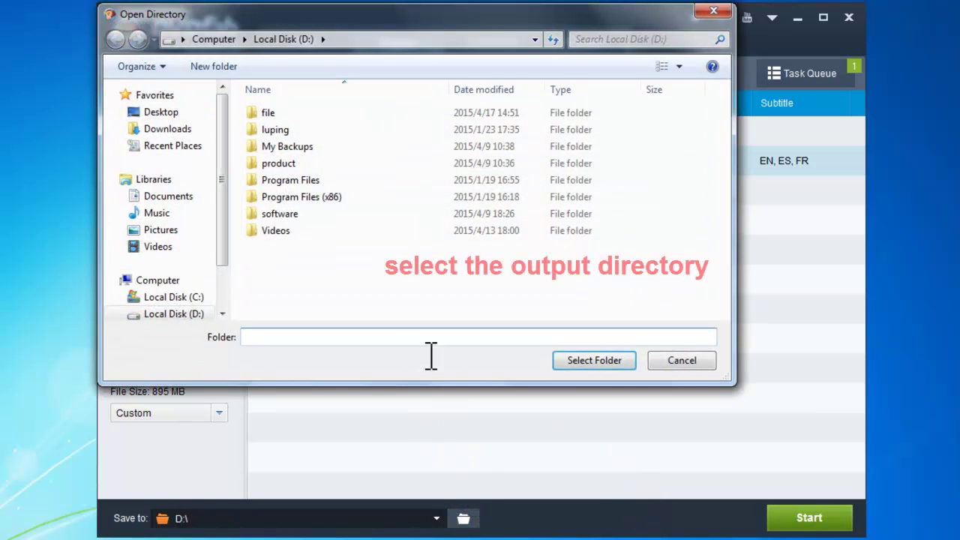
click(271, 113)
click(617, 365)
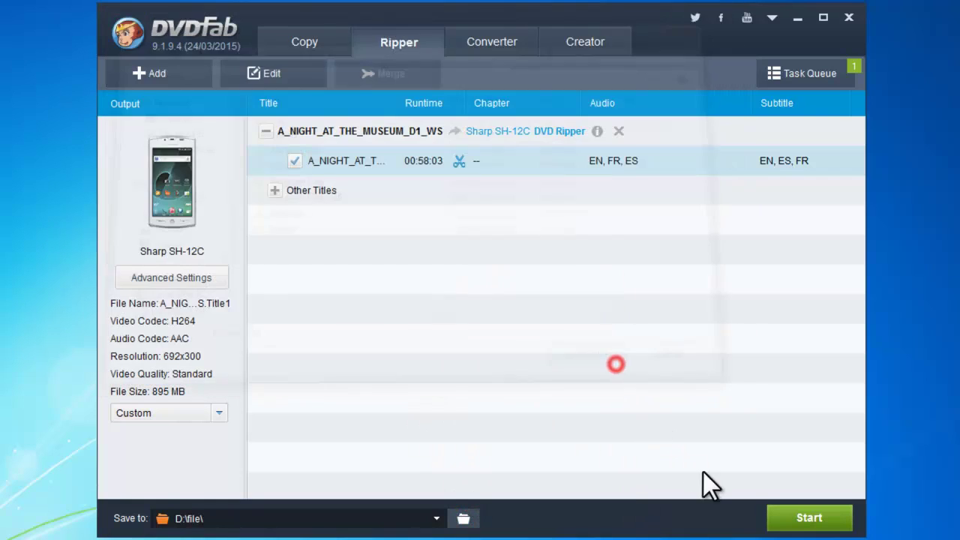
click(801, 519)
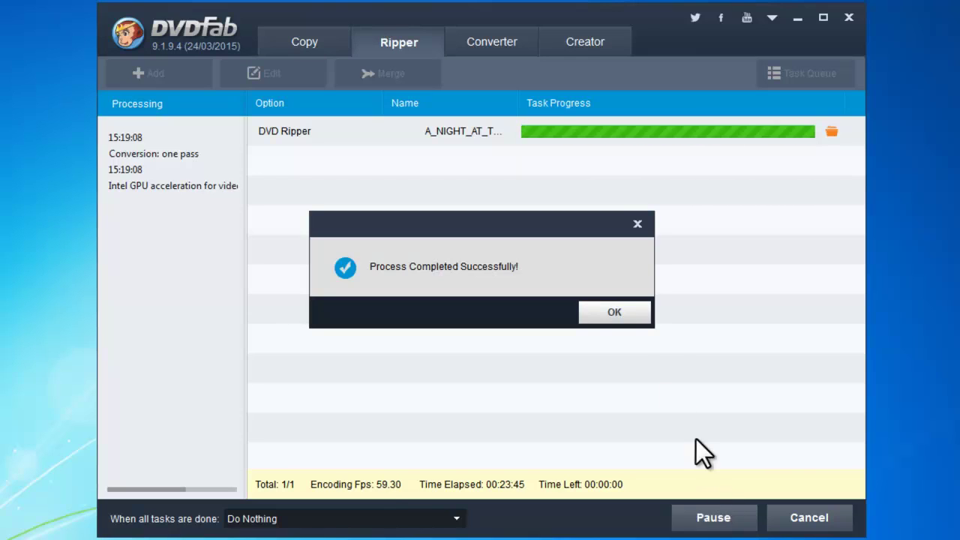
click(614, 313)
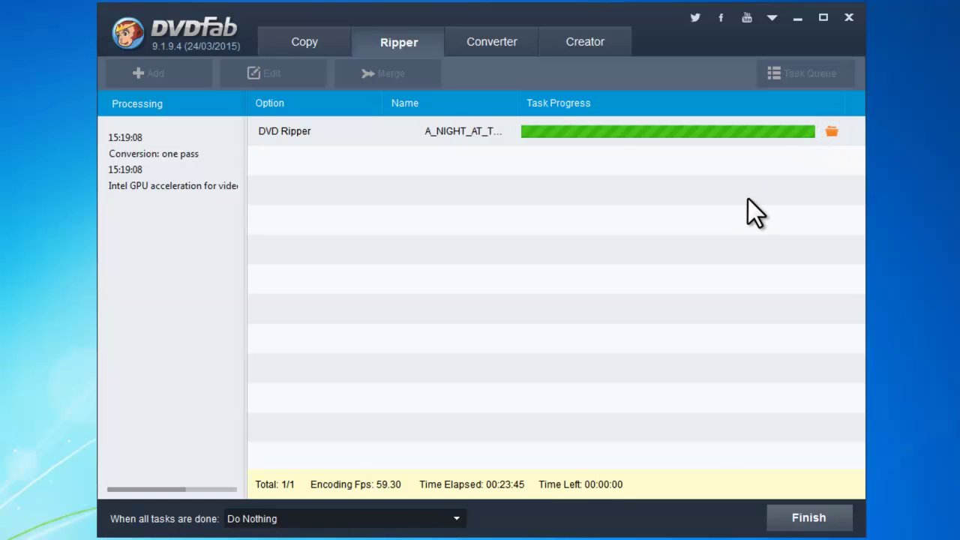
Open the ripped MP4 from its output folder in VLC media player and sample the playback at about 13, 32 and 52 minutes
drag(551, 413, 160, 207)
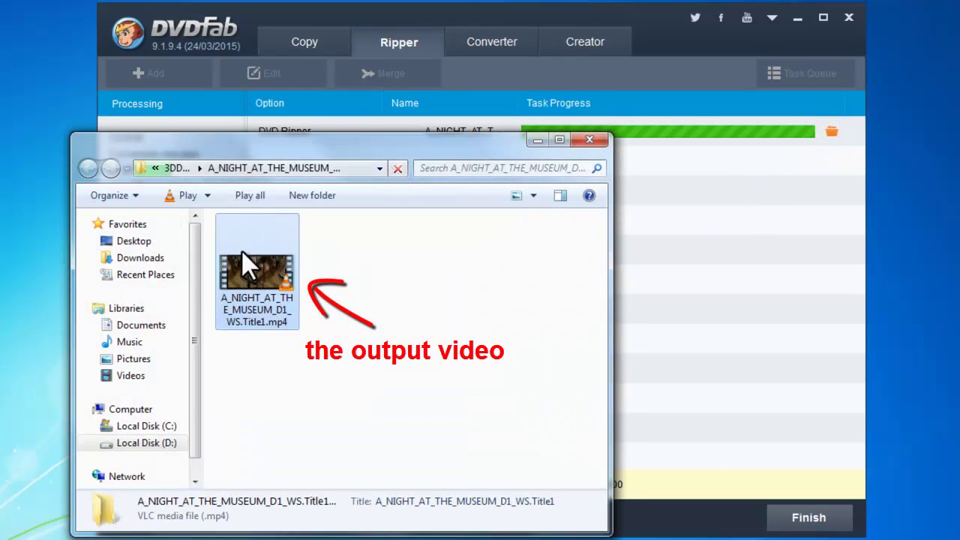
double_click(272, 277)
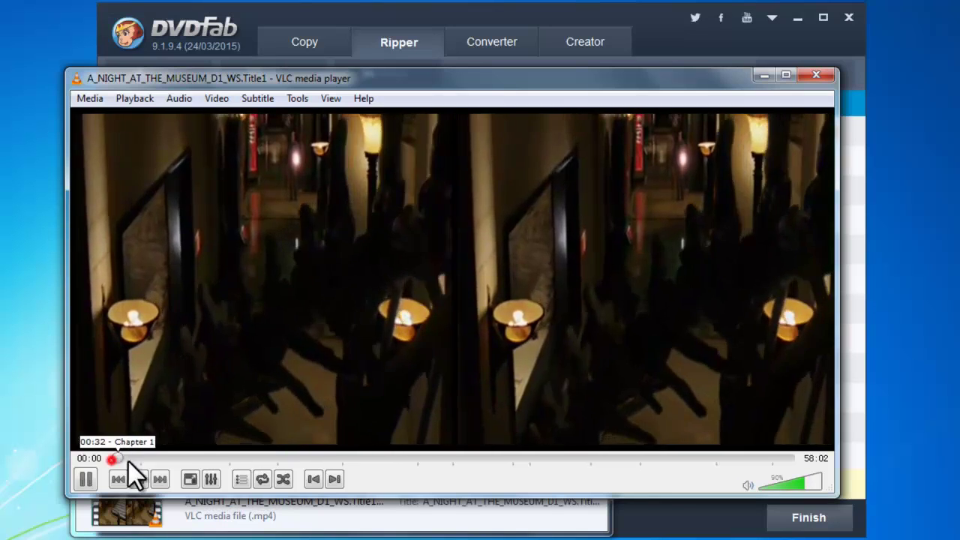
click(271, 458)
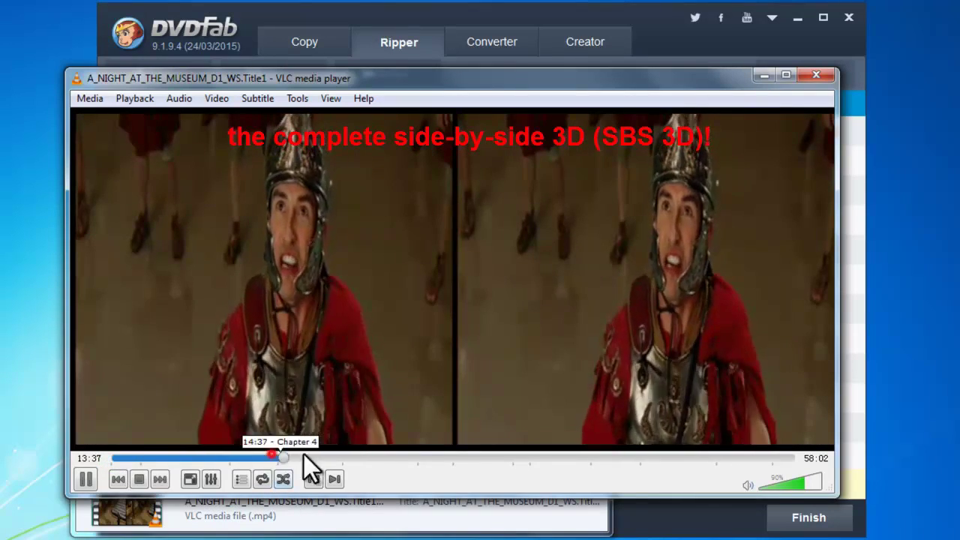
click(488, 458)
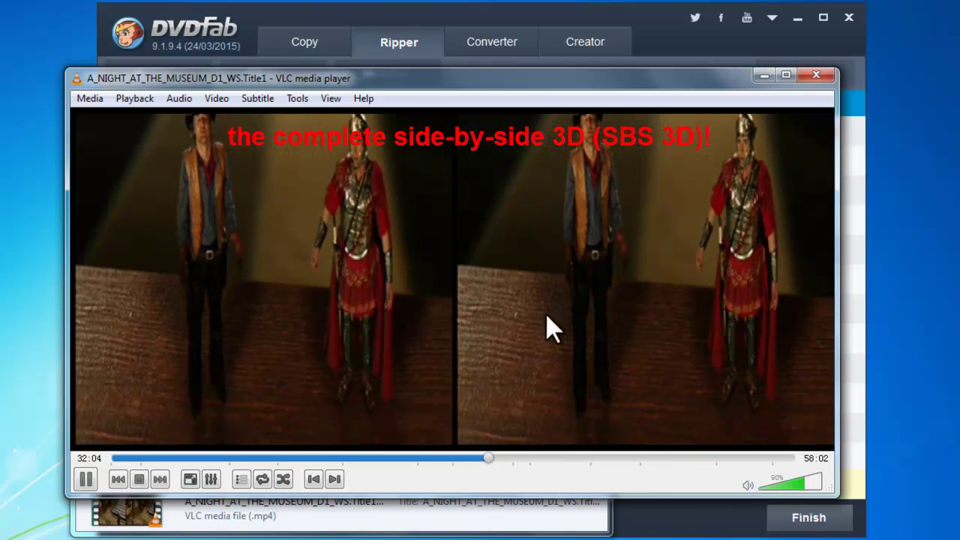
click(724, 458)
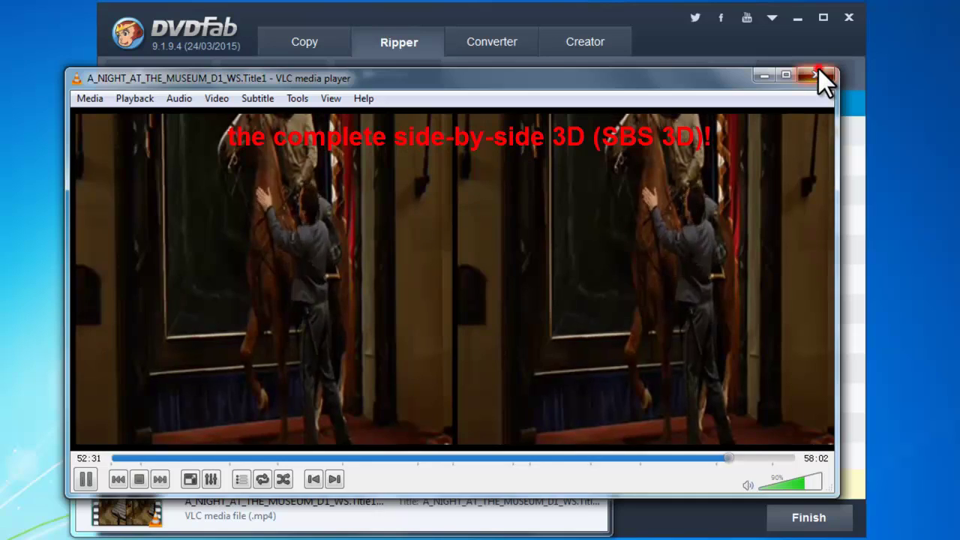
Close the media player and the output folder, and finish the completed rip task to return to the title list
click(824, 78)
click(582, 139)
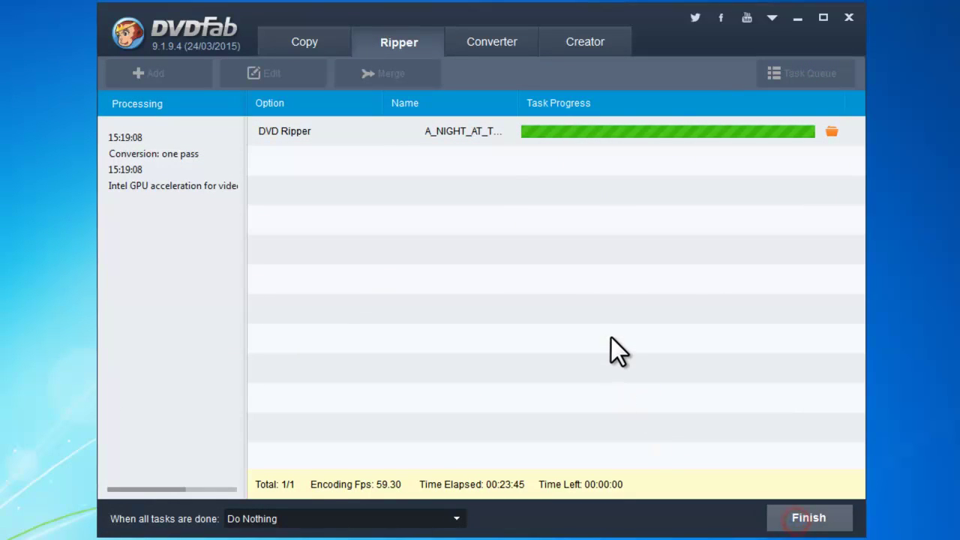
click(847, 18)
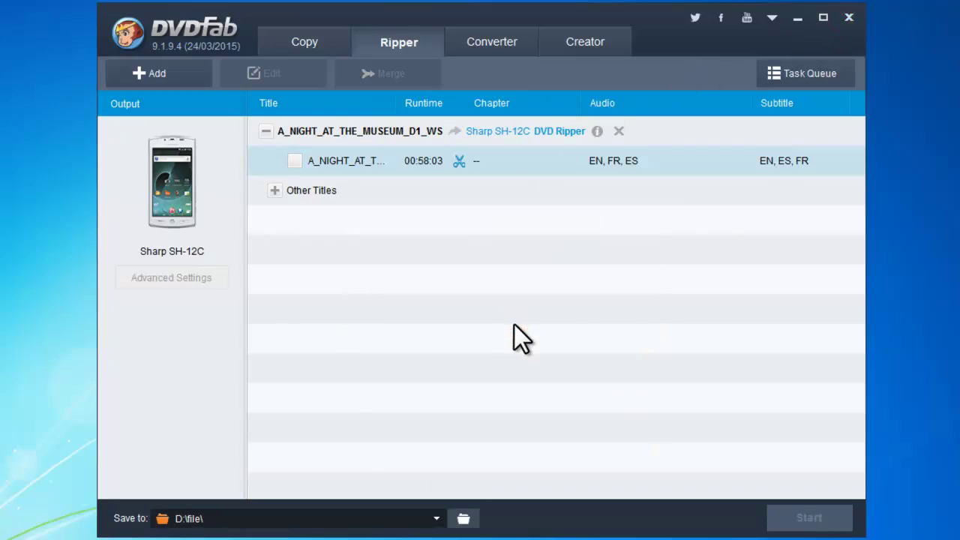